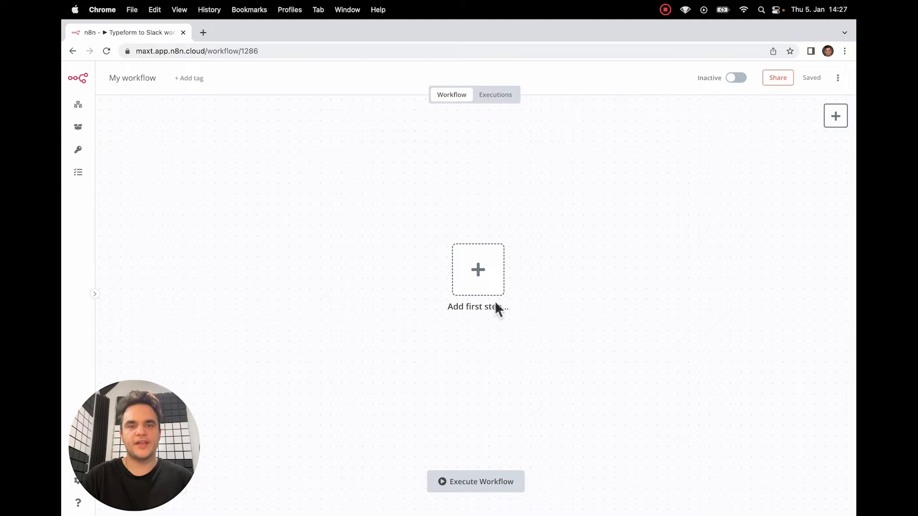
Add a Typeform trigger that runs on an app event as the workflow's first step
left_click(481, 272)
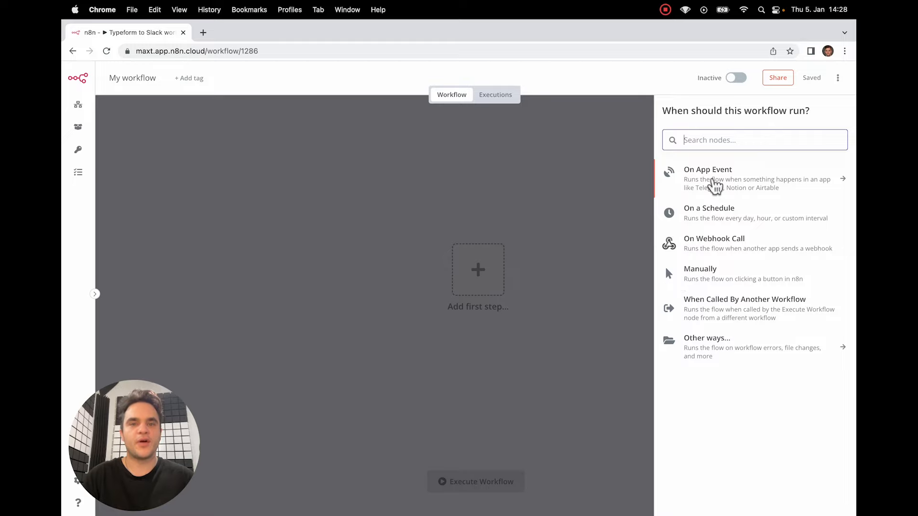
left_click(713, 184)
type("Type")
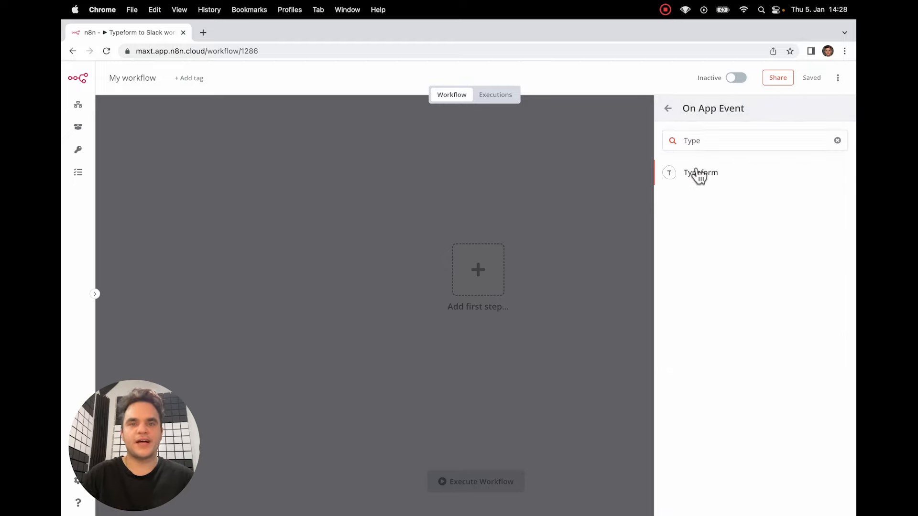
left_click_drag(697, 175, 477, 264)
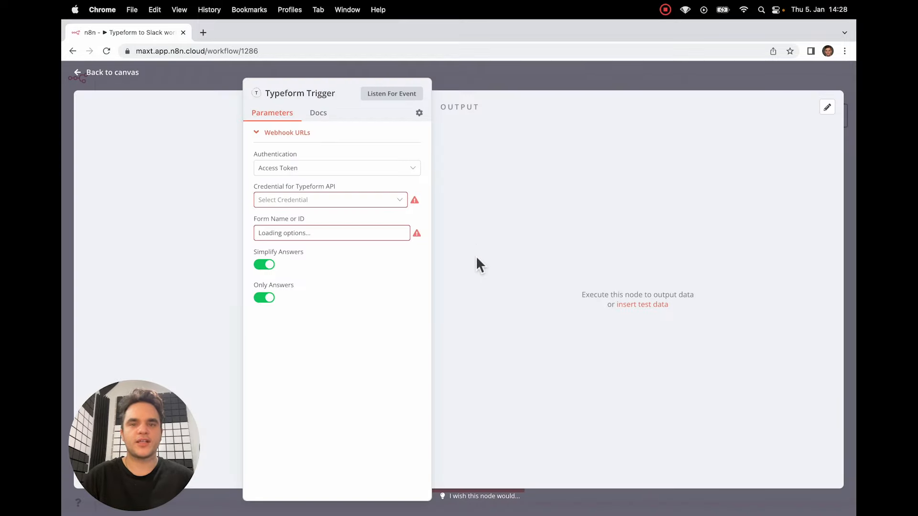
Assign the saved e-mail-named Typeform credential to the trigger and choose the "Get in touch" form
left_click(352, 205)
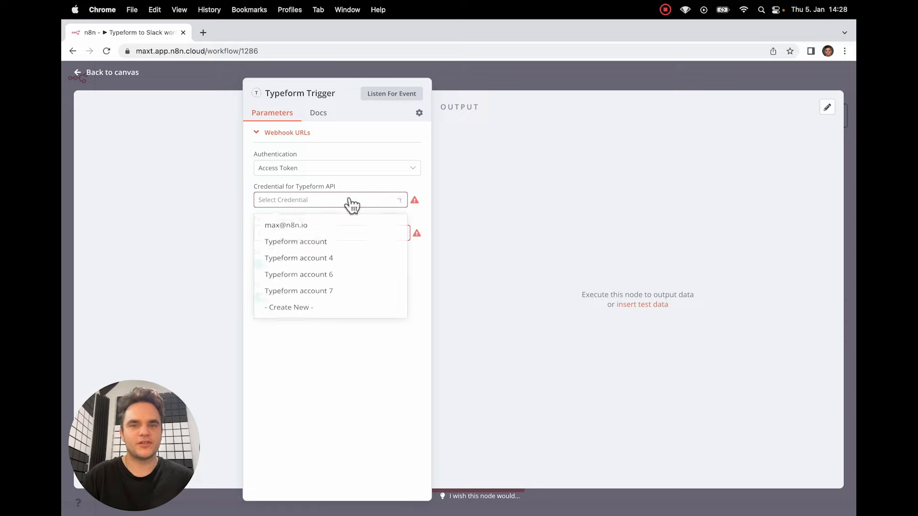
left_click(294, 231)
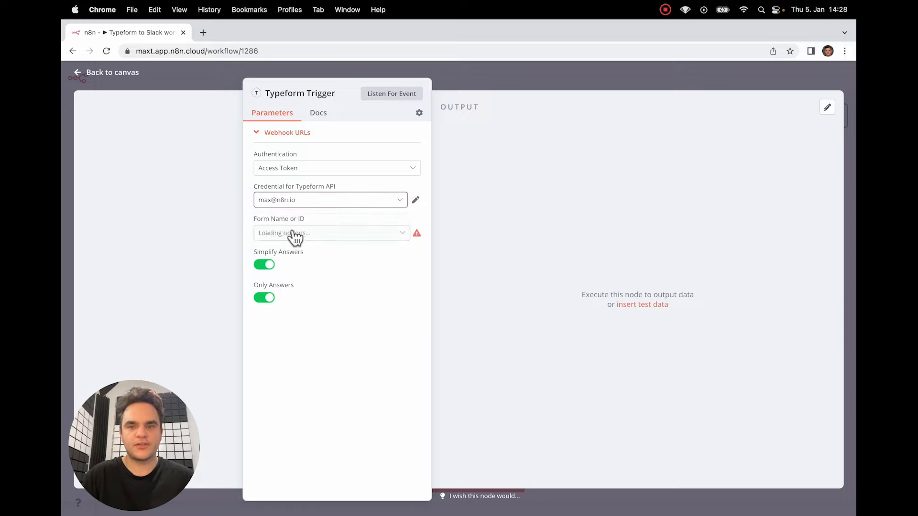
left_click(344, 241)
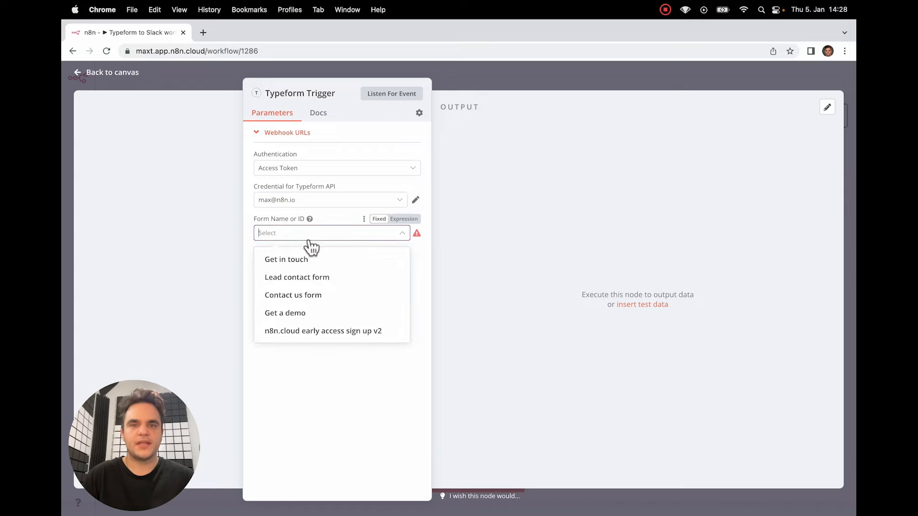
left_click(310, 261)
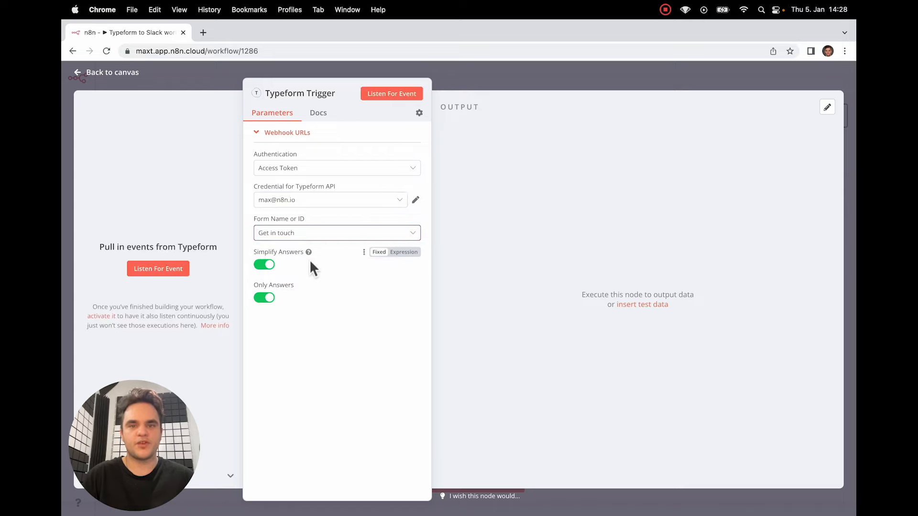
Listen for a test event, submit the form with a name, an e-mail and "Interested in ACME Consulting", review the output, and return to the canvas
left_click(174, 277)
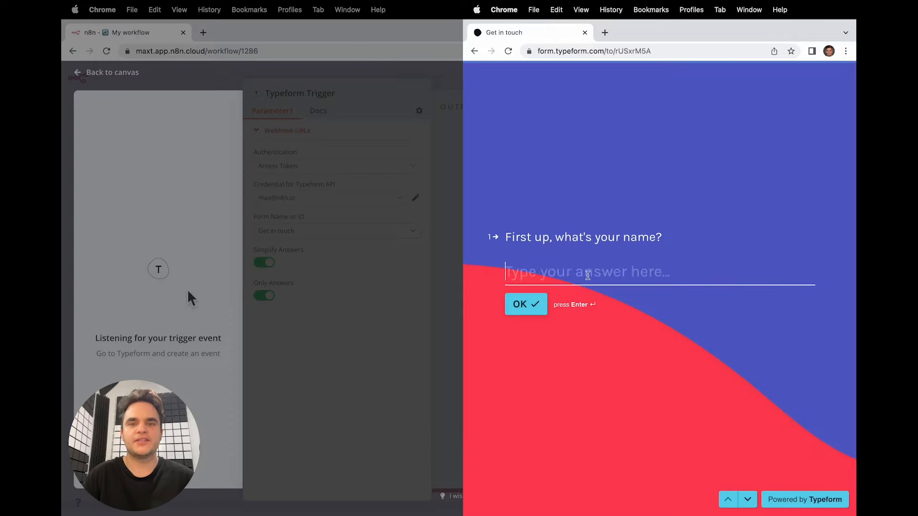
type("John Automator!")
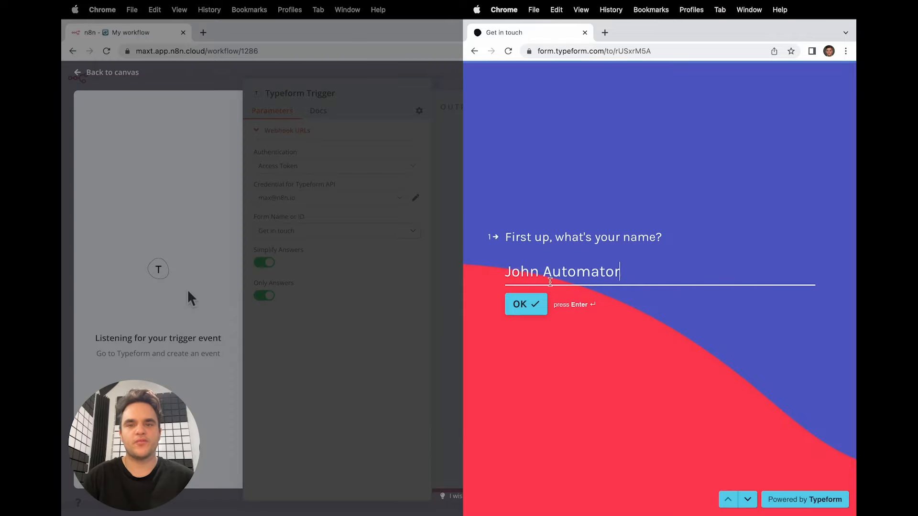
key("Return")
type("john@")
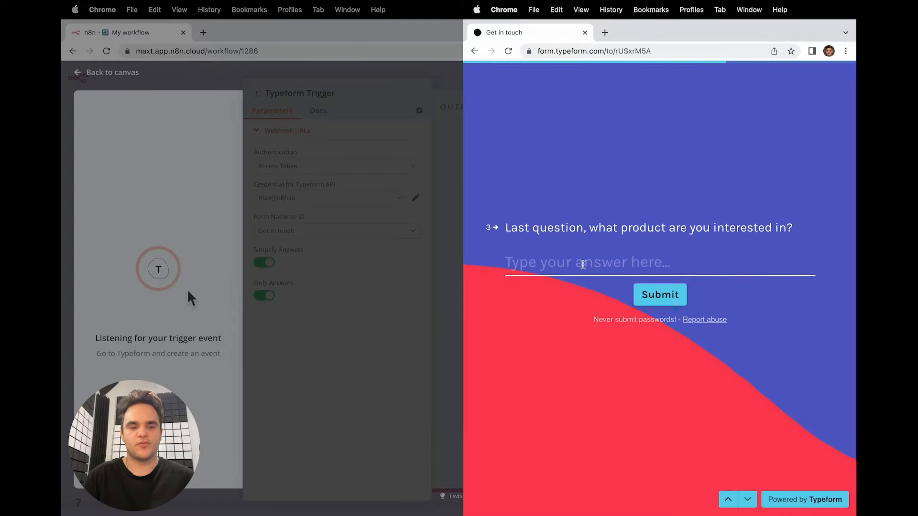
type("ACME Consulting")
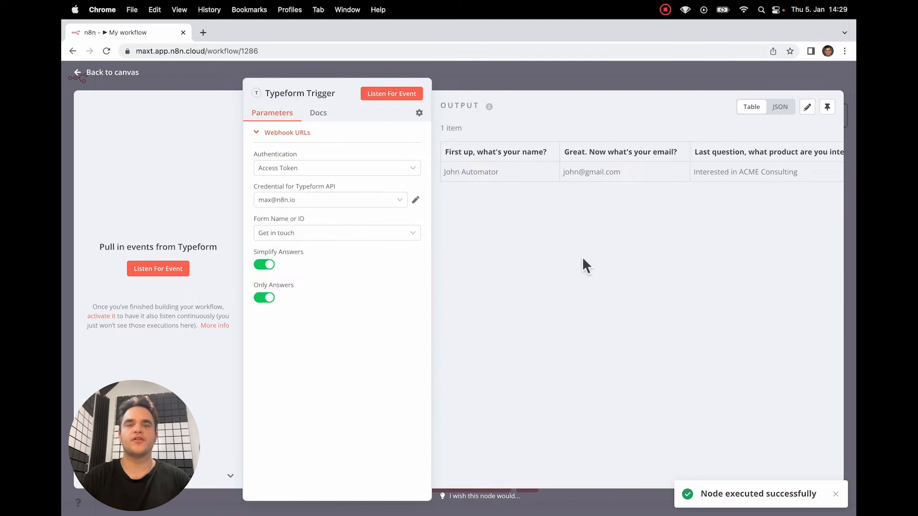
scroll(582, 260, "right", 3)
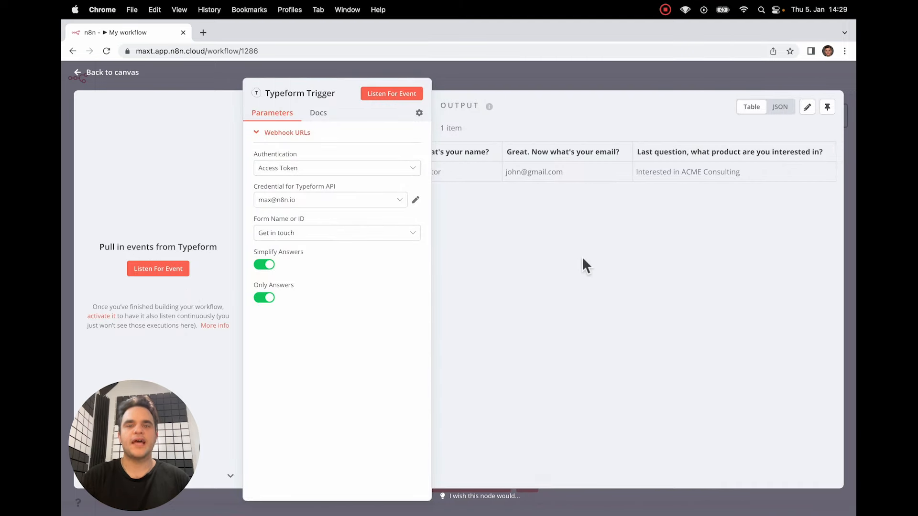
scroll(593, 253, "left", 3)
left_click(702, 80)
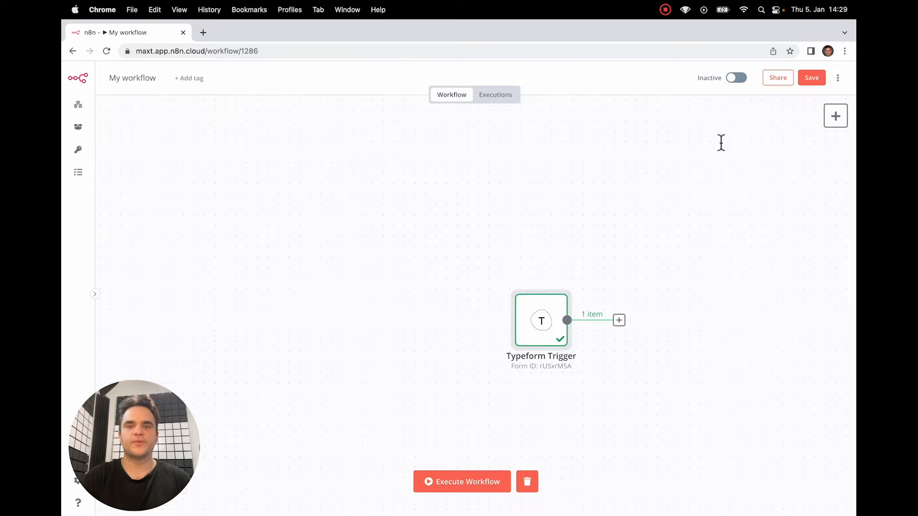
Place a Slack node beside the Typeform Trigger and connect the trigger's output to it
left_click(836, 116)
type("slack")
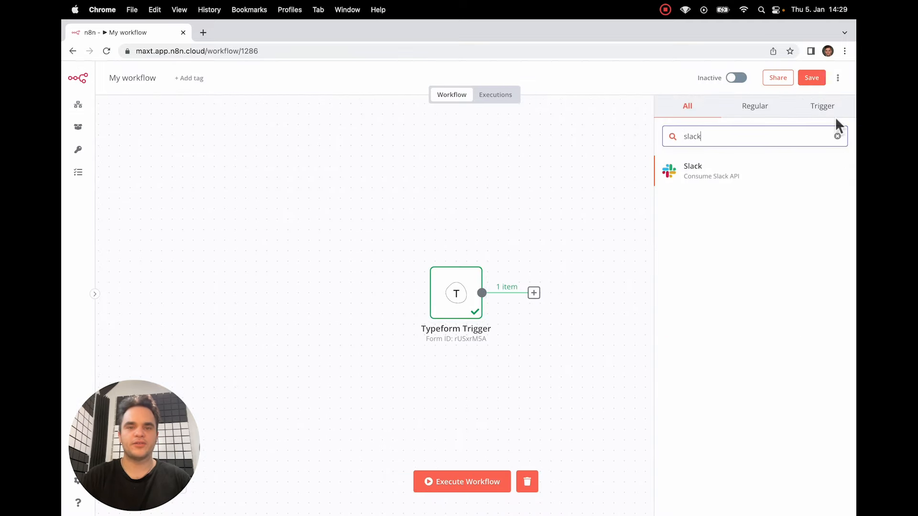
left_click_drag(708, 176, 607, 287)
left_click(705, 81)
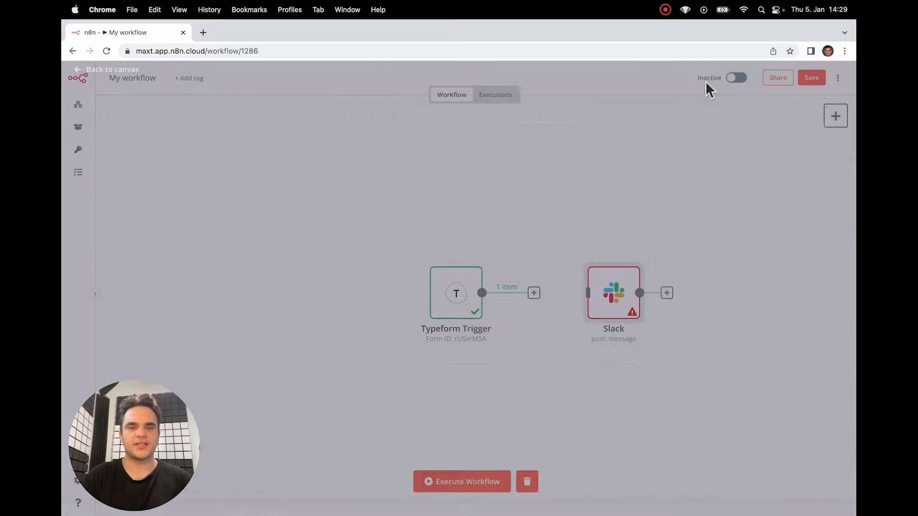
left_click_drag(482, 293, 608, 300)
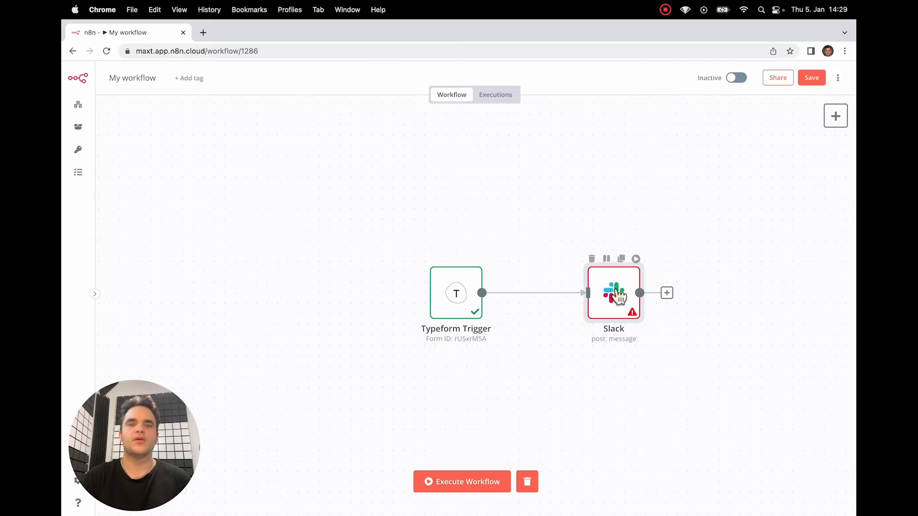
Set the Slack node's authentication to OAuth2 and assign the cloud_demo credential
double_click(613, 297)
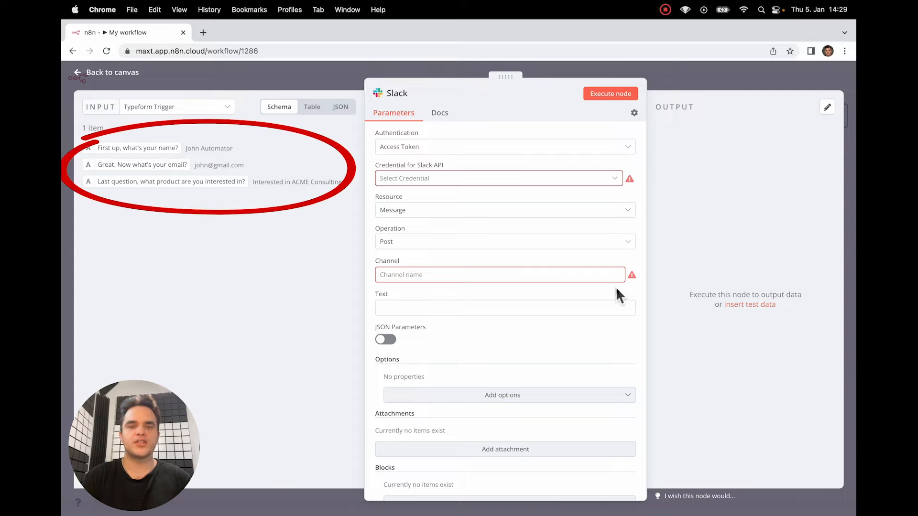
left_click(540, 149)
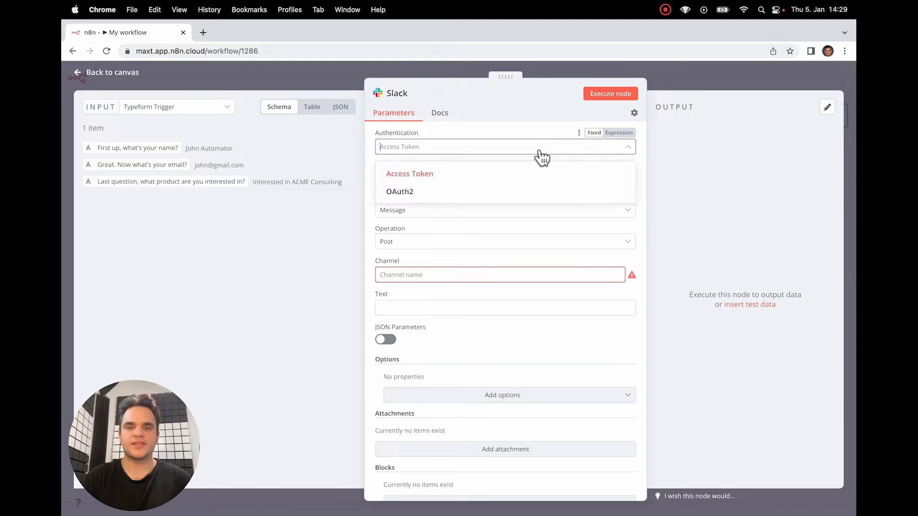
left_click(415, 193)
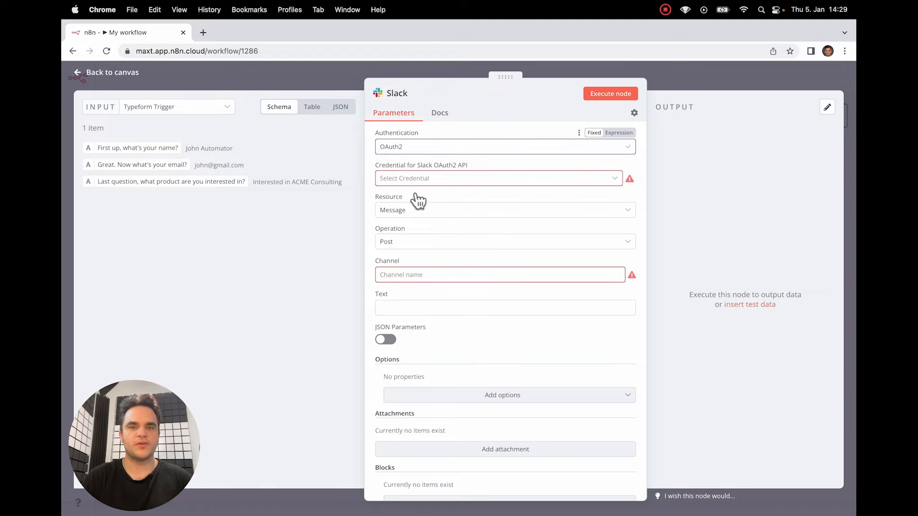
left_click(497, 185)
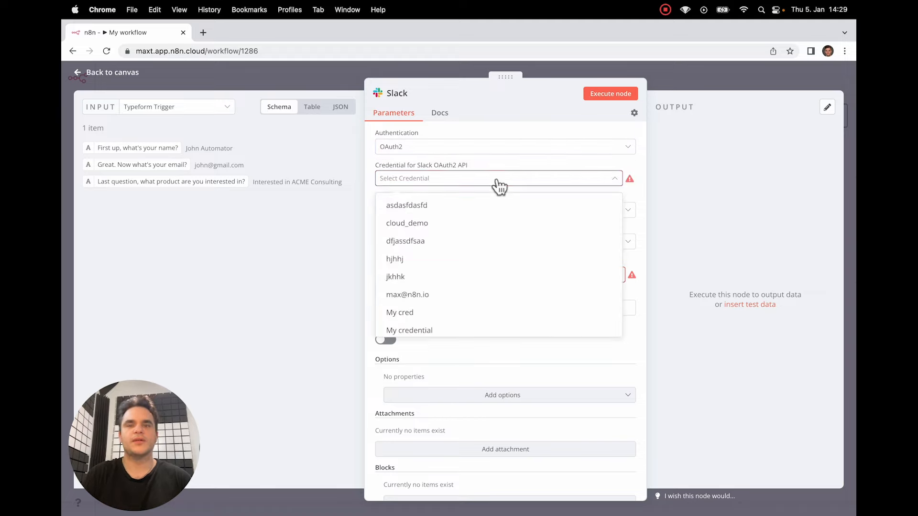
left_click(427, 225)
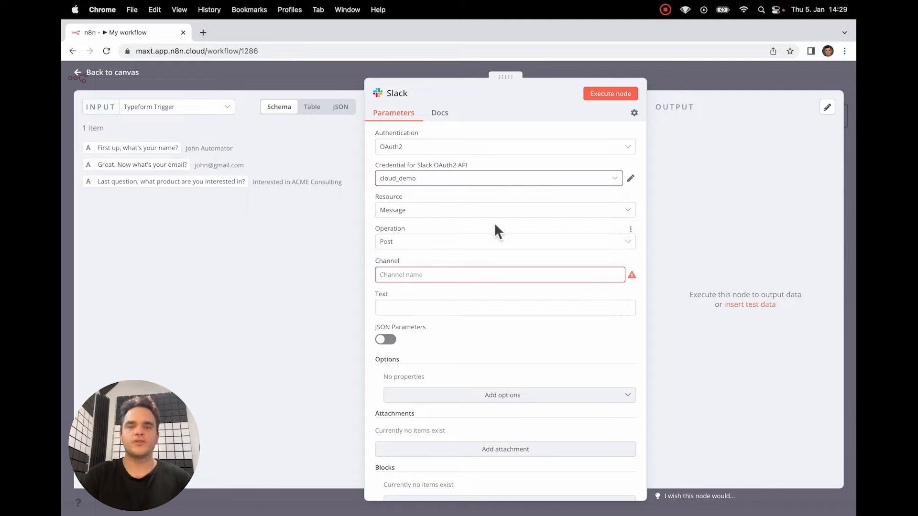
Choose the Message resource and Post operation for the Slack node and set the channel to #newrequests
left_click(500, 211)
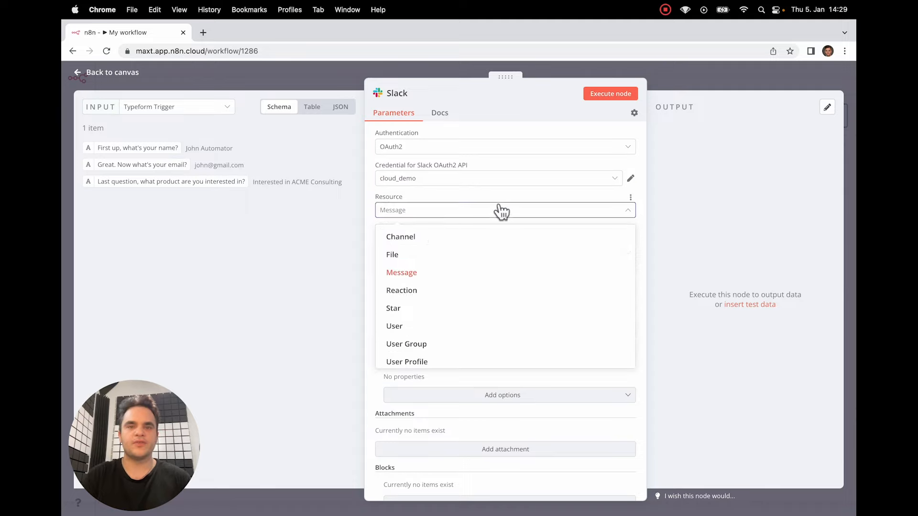
left_click(415, 272)
left_click(478, 243)
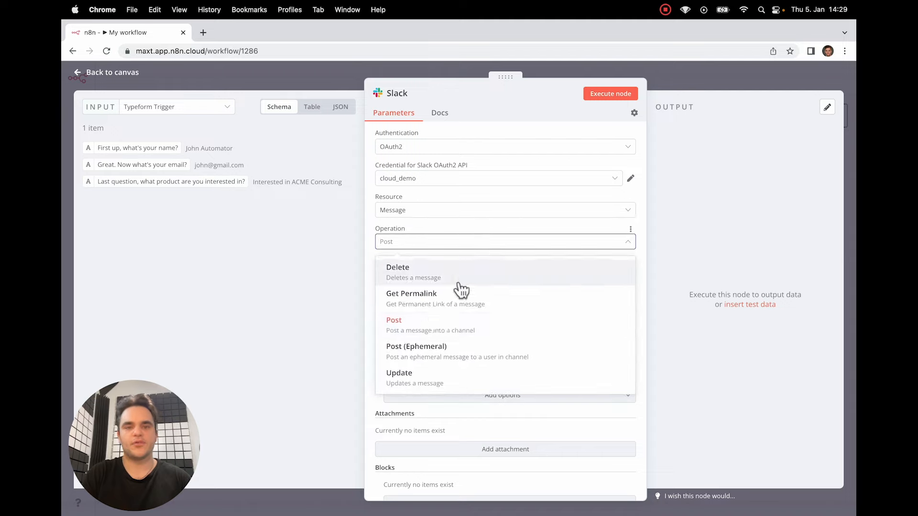
left_click(434, 325)
left_click(426, 275)
type("#newrequests")
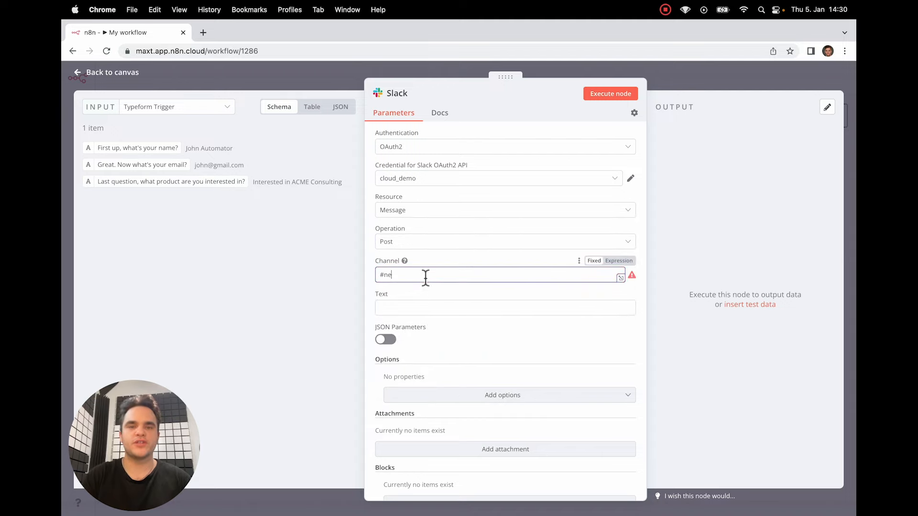
Insert the Typeform name, e-mail and product-interest answers as expressions into the Slack message text
left_click(443, 305)
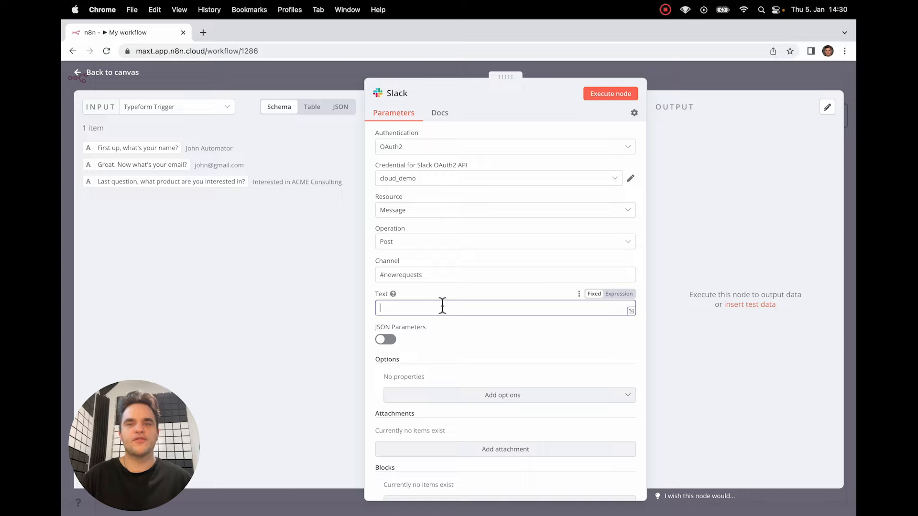
left_click_drag(160, 148, 409, 313)
left_click_drag(164, 165, 417, 311)
left_click_drag(185, 180, 421, 312)
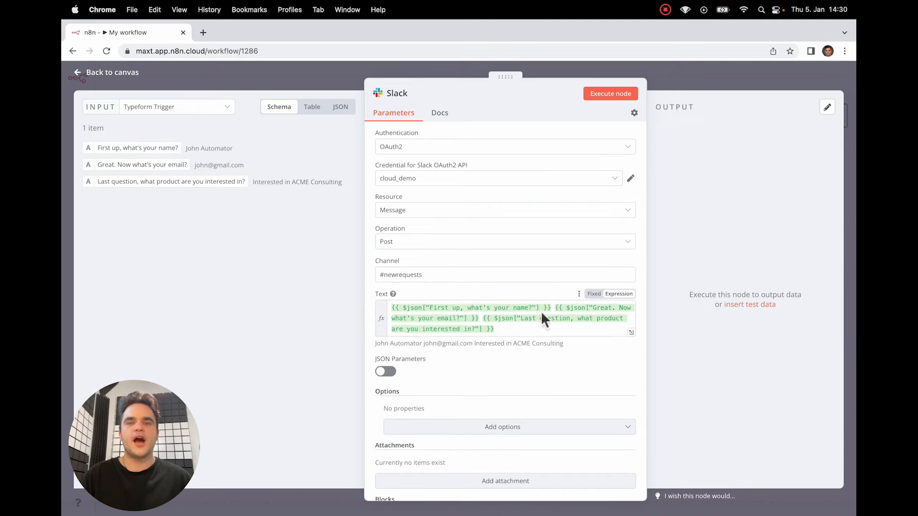
Put each expression of the message text on its own line, prefixed with "Name:", "Email:" and "Message:"
left_click(555, 308)
key("Return")
left_click(563, 319)
key("Return")
left_click(392, 308)
type("Name:")
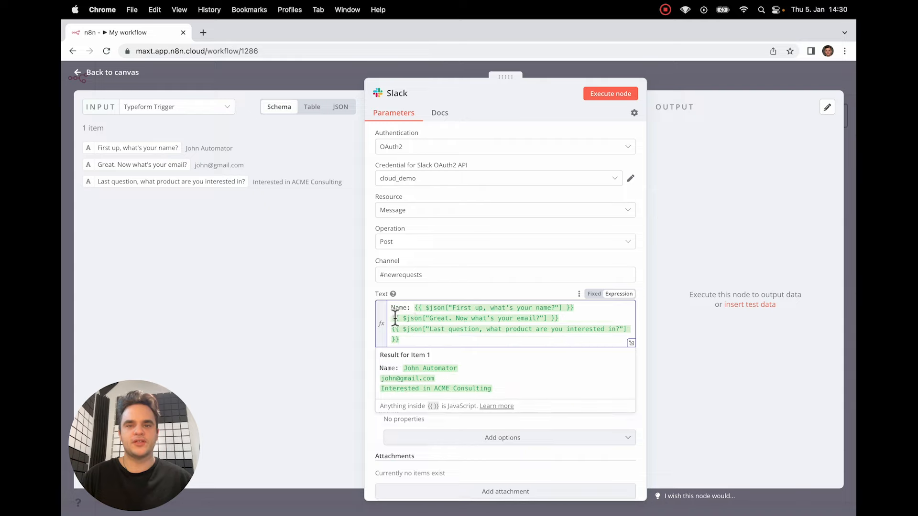
left_click(392, 318)
type("Email:")
left_click(392, 329)
type("Message:")
Append .toLowerCase() to the product-interest expression in the message text
left_click(452, 340)
type(".toLowerCase")
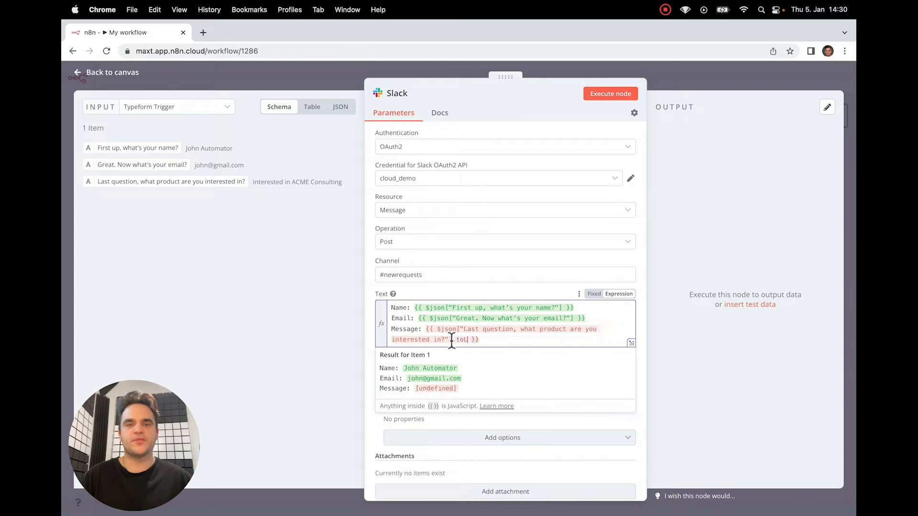
type("()")
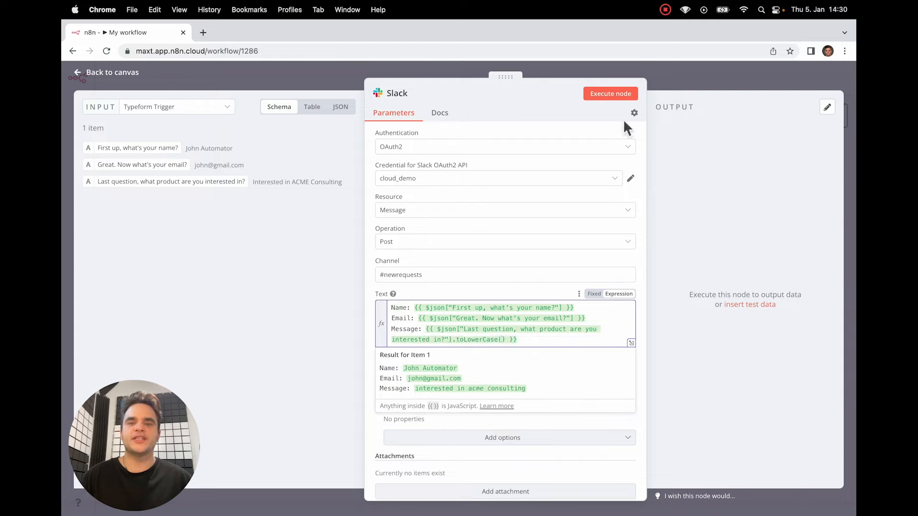
Execute the Slack node to post a test message and activate the workflow from the canvas
left_click(545, 139)
left_click(611, 94)
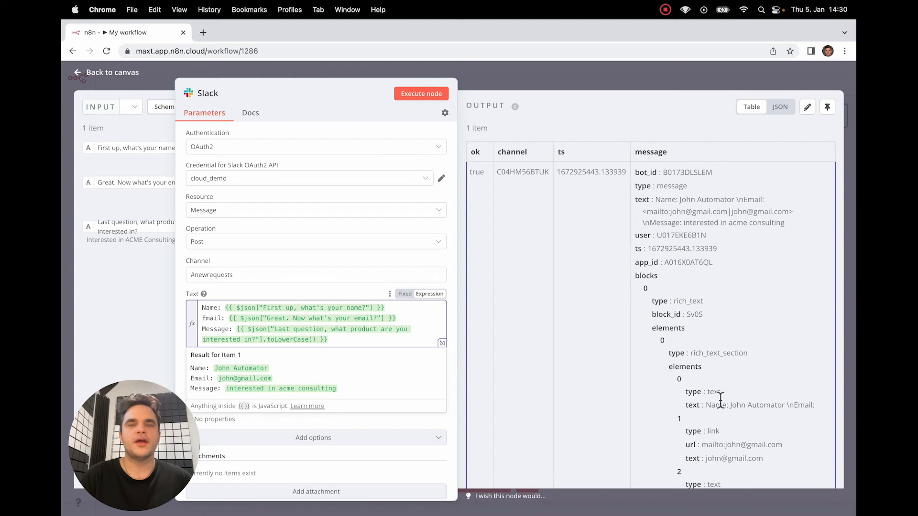
left_click(125, 75)
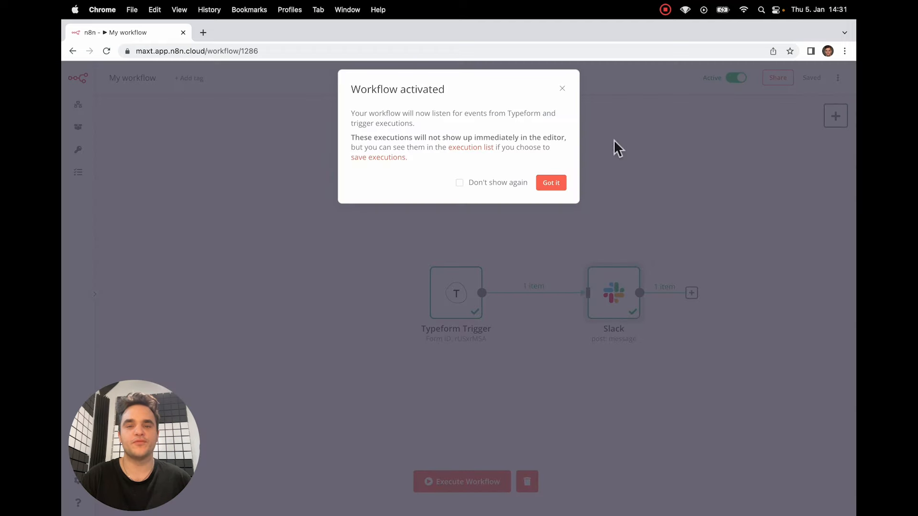
left_click(555, 182)
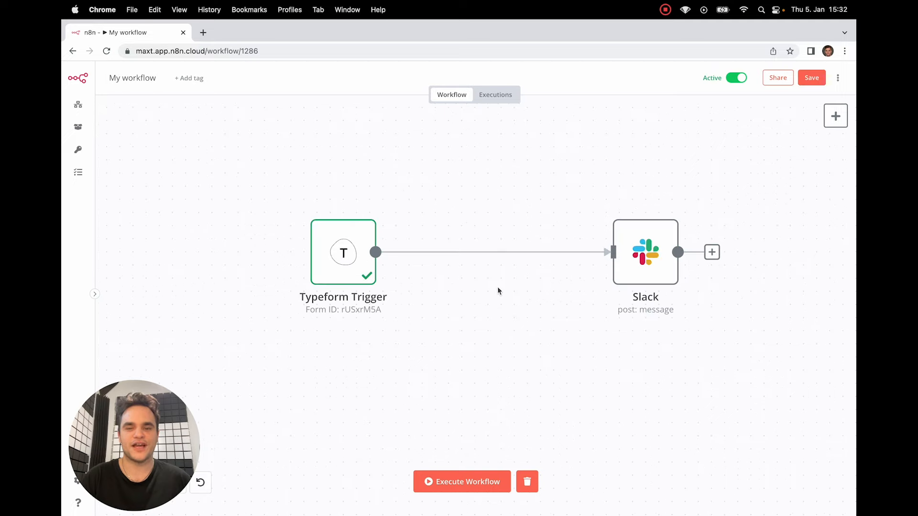
Remove the connection between the Typeform Trigger and Slack, and add an IF node after the trigger
left_click(503, 254)
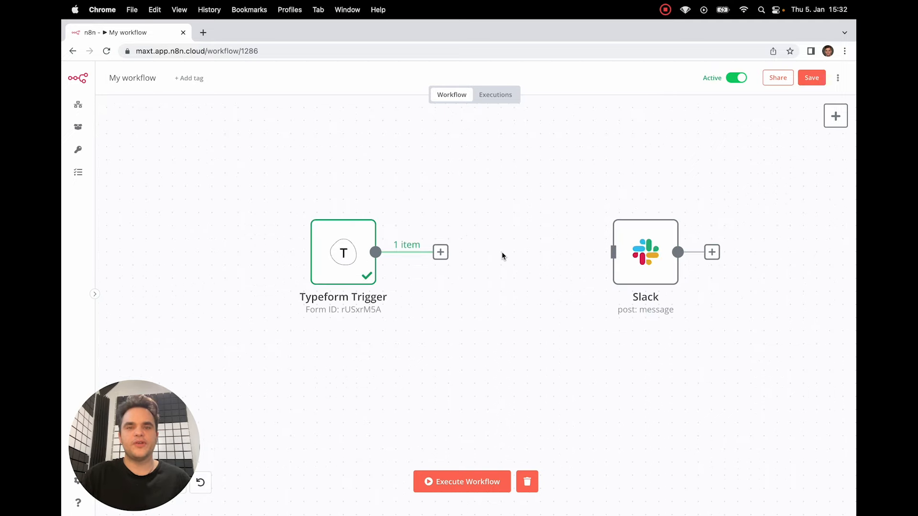
left_click_drag(440, 252, 441, 256)
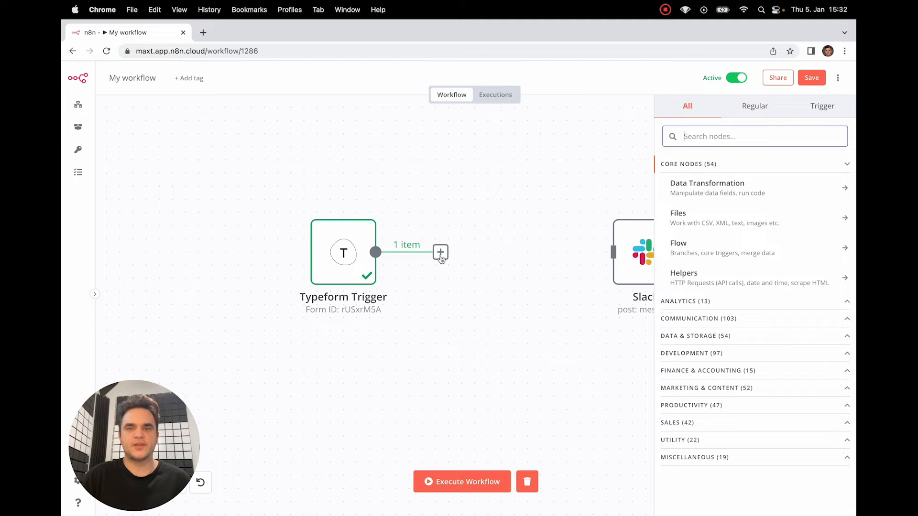
type("if")
left_click(690, 171)
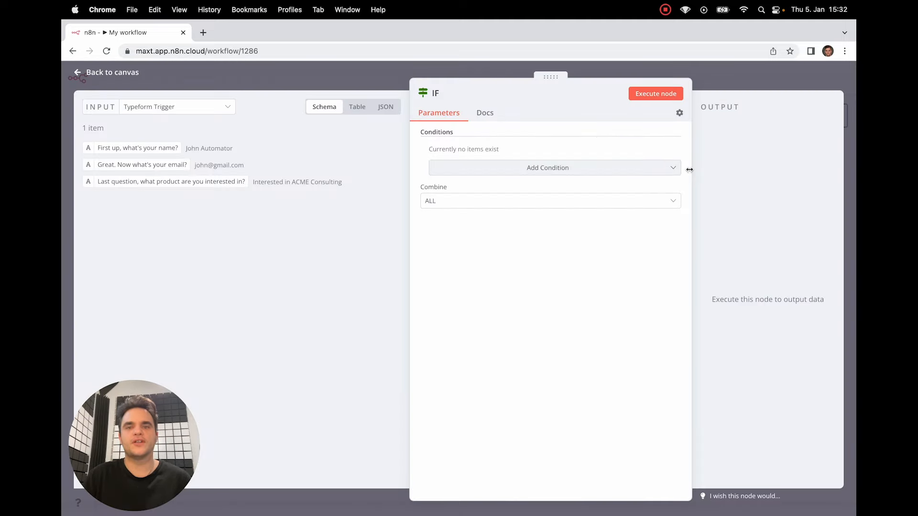
Add a String condition to the IF node that checks whether the Typeform email answer contains "gmail"
left_click(559, 170)
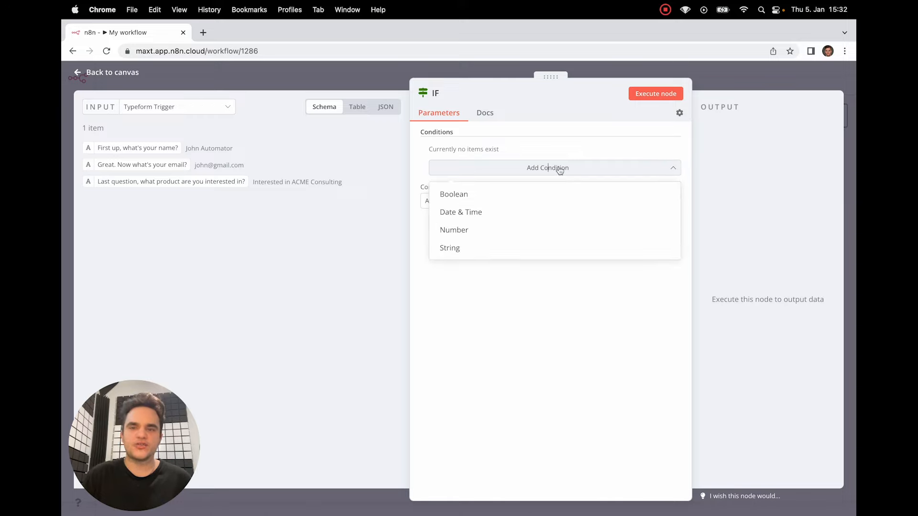
left_click(471, 249)
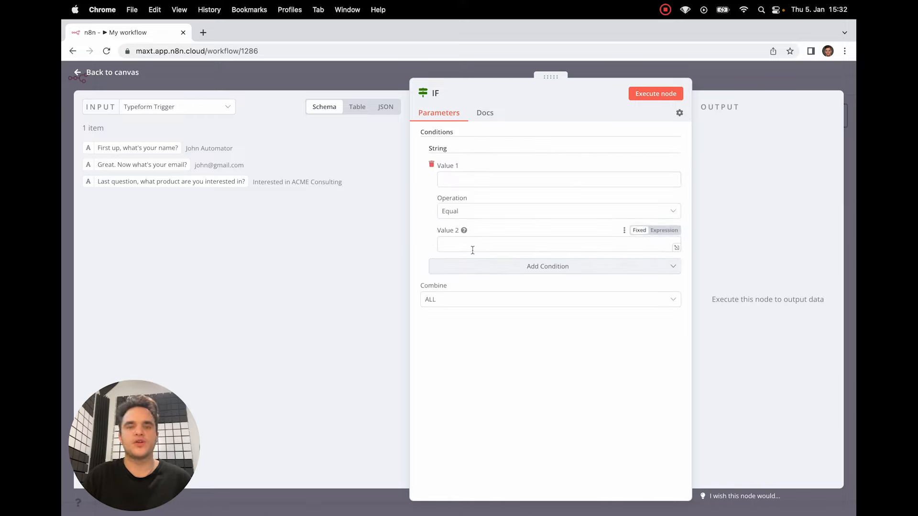
left_click_drag(175, 167, 503, 183)
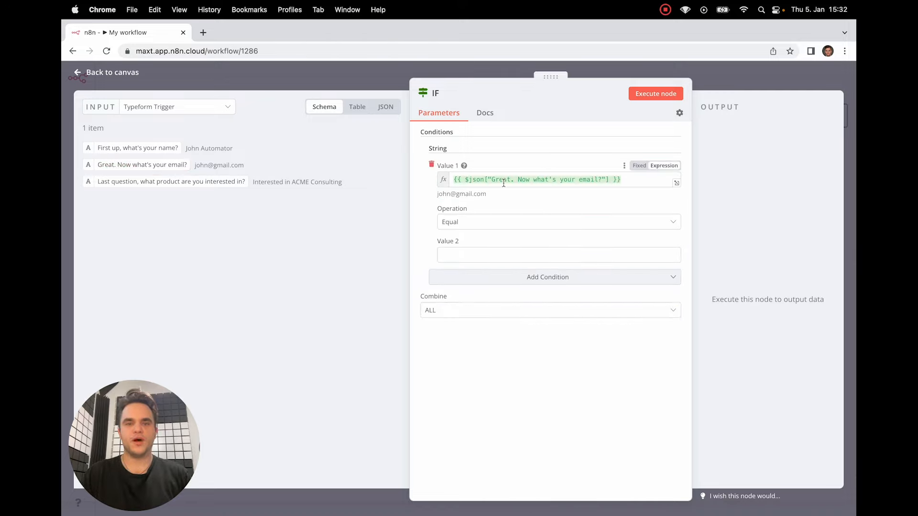
left_click(484, 223)
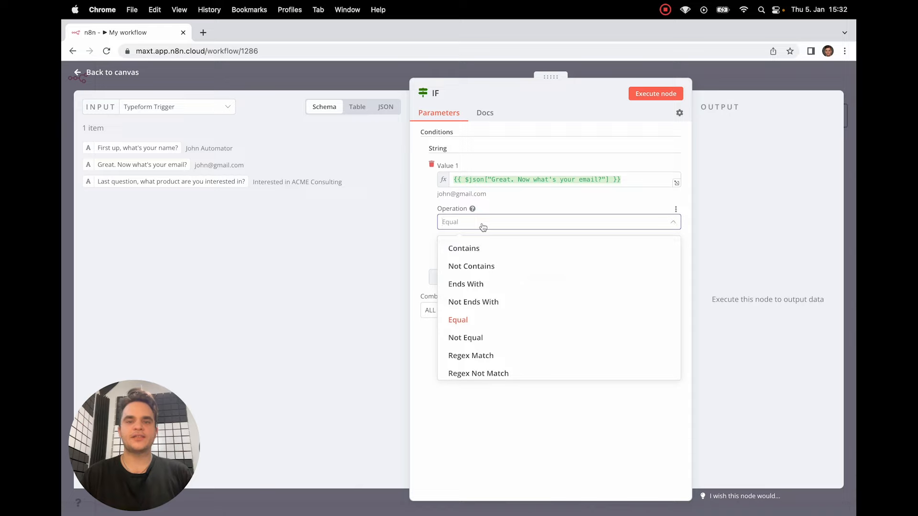
left_click(477, 252)
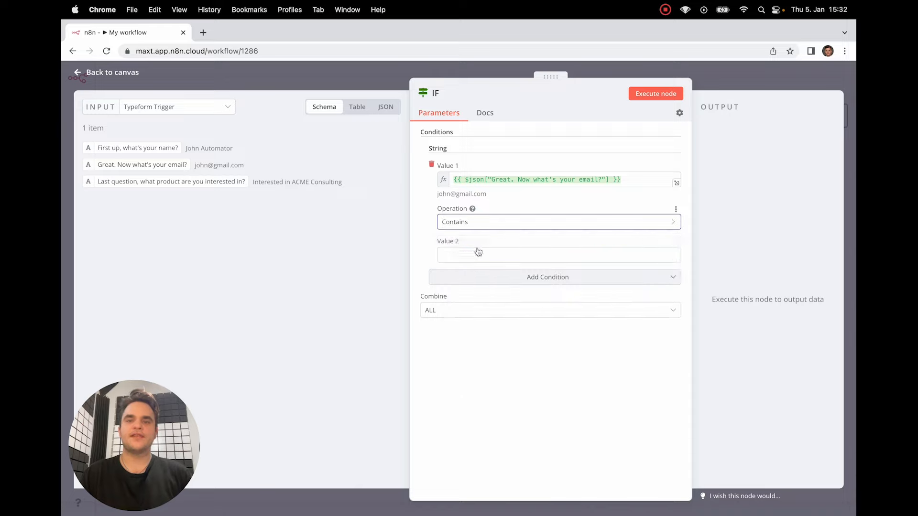
left_click(470, 253)
type("gmail")
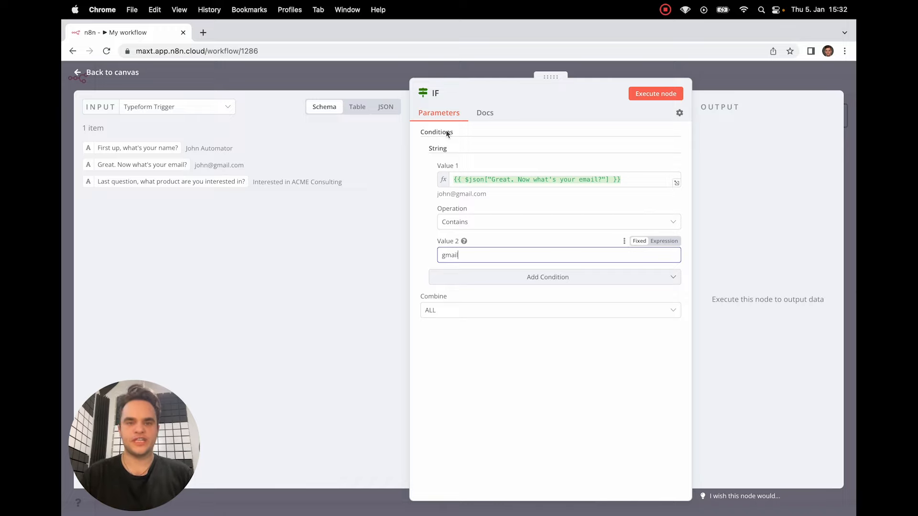
Rename the IF node as "gmail email?"
left_click(435, 94)
type("gm")
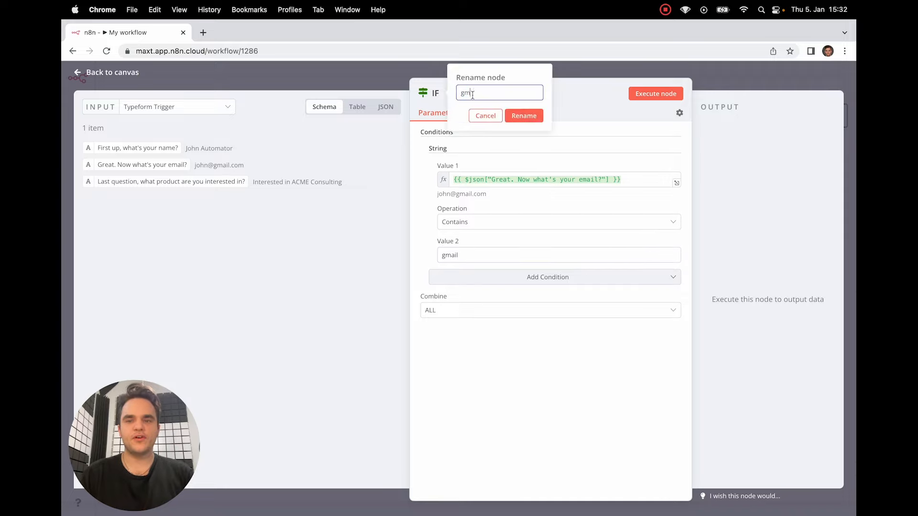
type("ail email?")
left_click(524, 116)
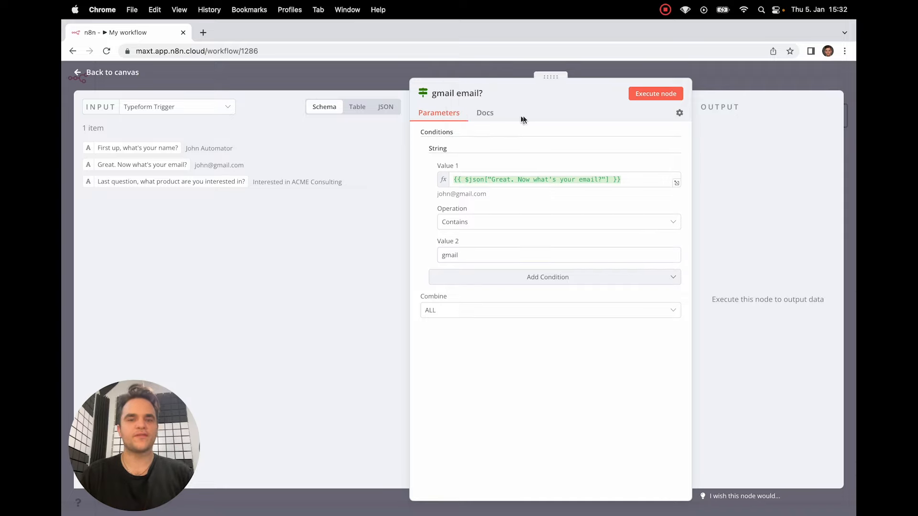
Execute the "gmail email?" node, check the output of its true and false branches, and return to the canvas
left_click(654, 96)
left_click_drag(551, 75, 372, 75)
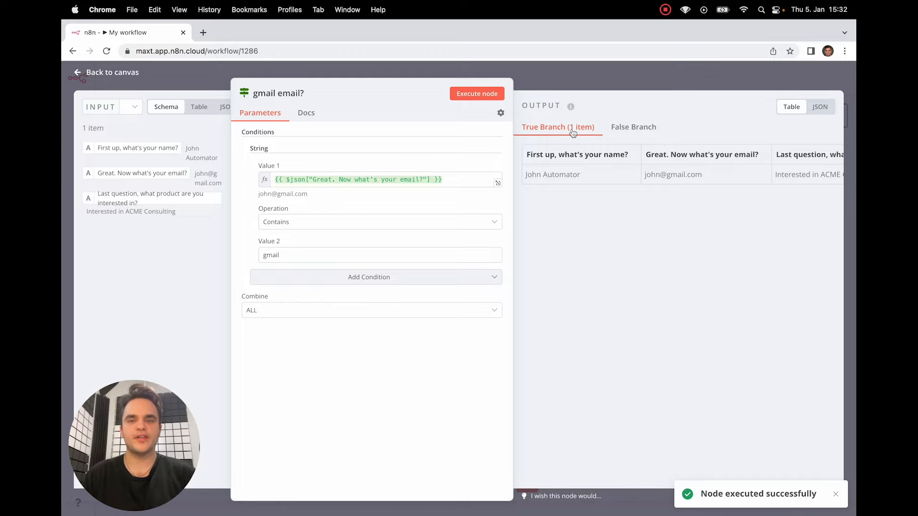
left_click(634, 129)
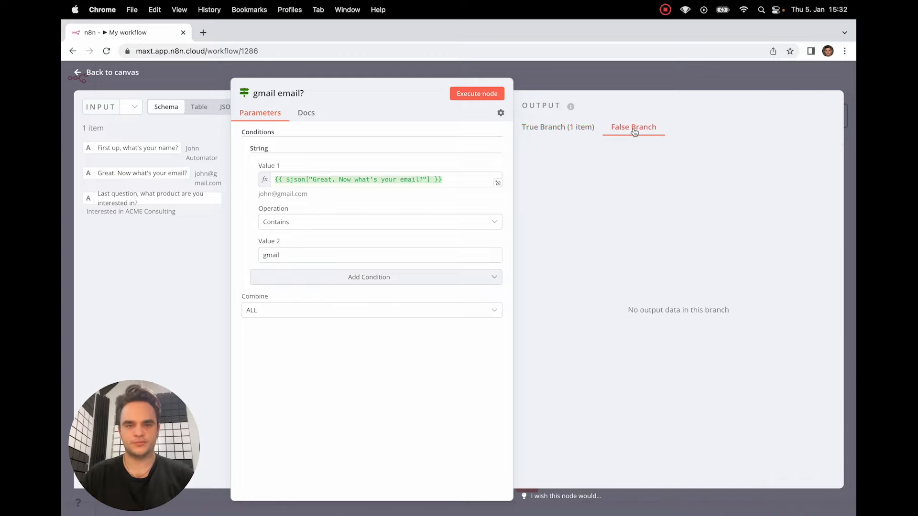
left_click(603, 83)
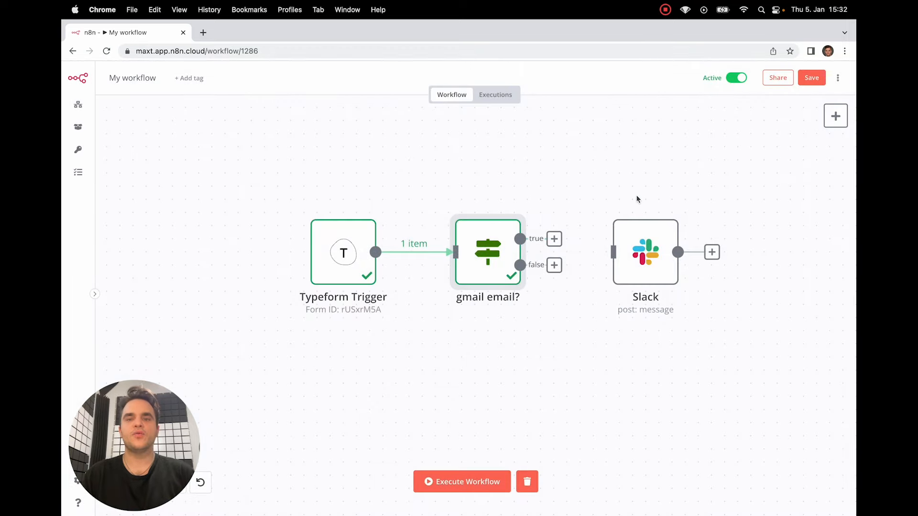
Place the Slack node lower on the canvas, connect the false output of "gmail email?" to it, and save the workflow
mouse_move(643, 234)
left_click_drag(557, 266, 662, 336)
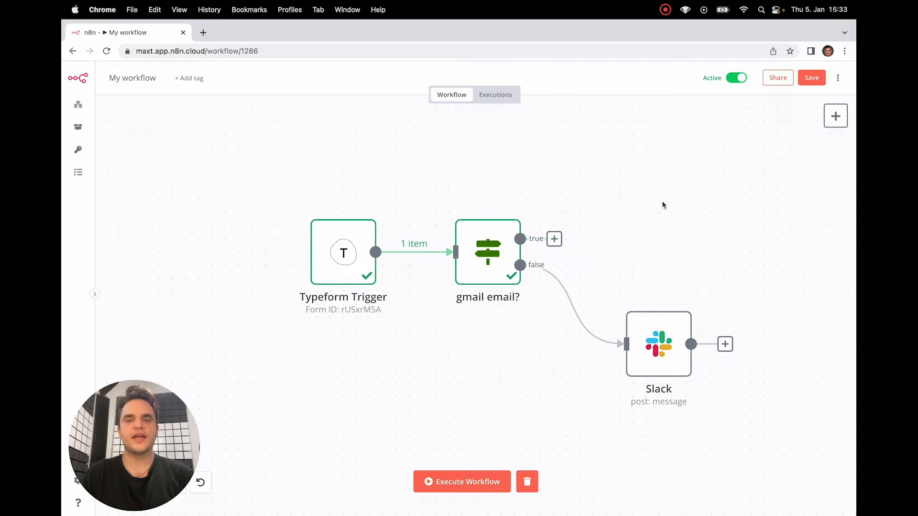
left_click(813, 78)
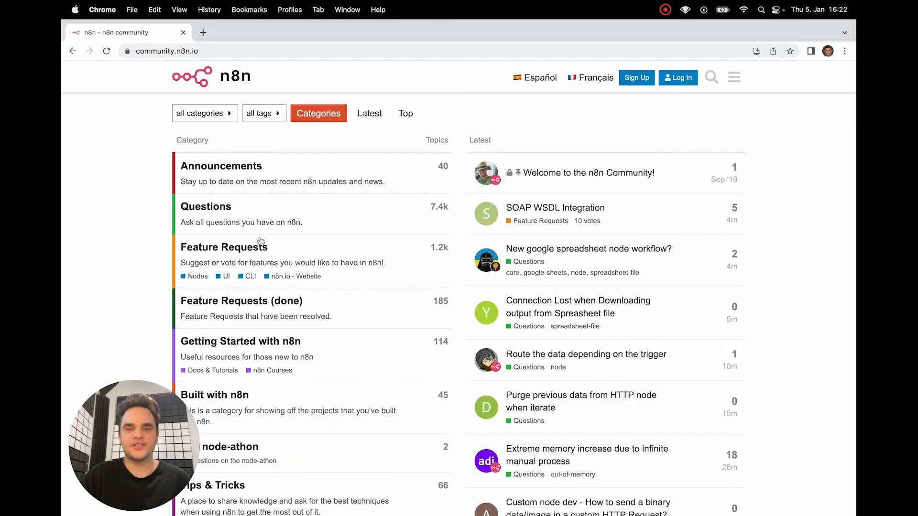
Browse the Questions category of the n8n community forum and open the "How to split text" topic to read it
left_click(222, 208)
scroll(165, 268, "down", 1)
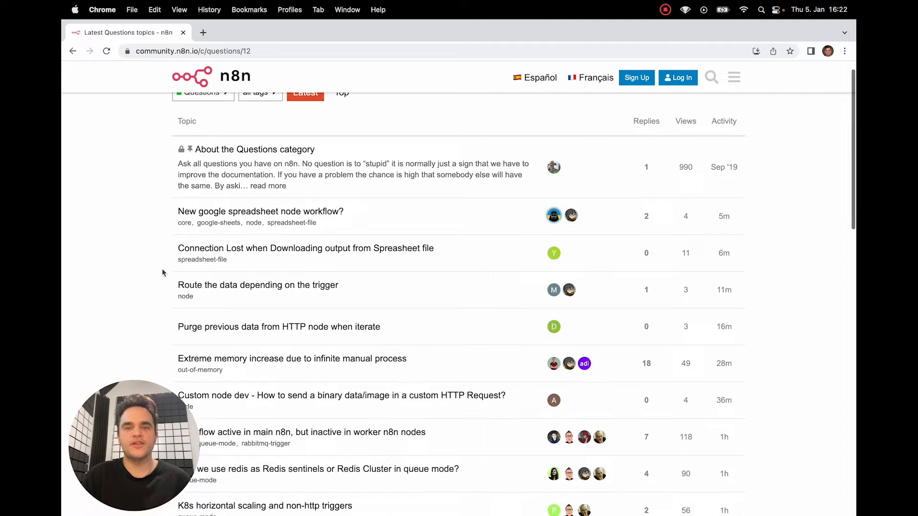
scroll(163, 273, "down", 3)
scroll(164, 271, "down", 3)
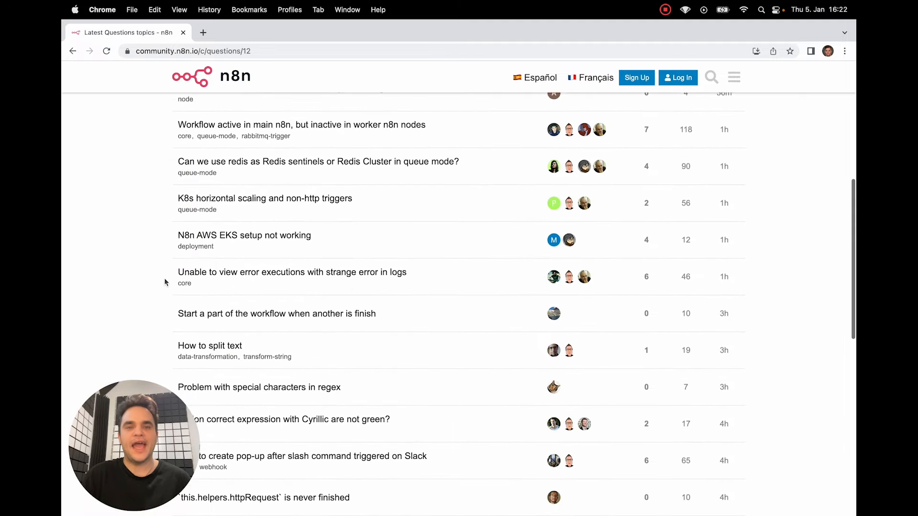
left_click(199, 340)
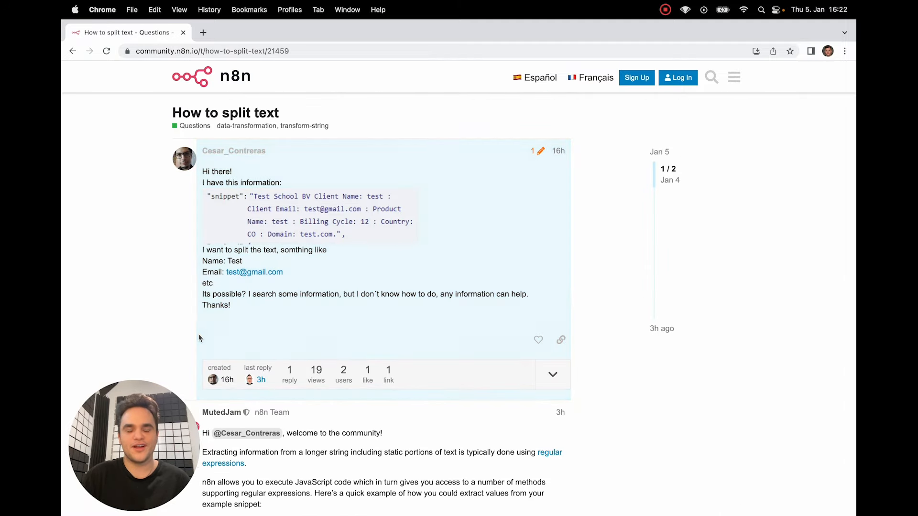
scroll(187, 344, "down", 1)
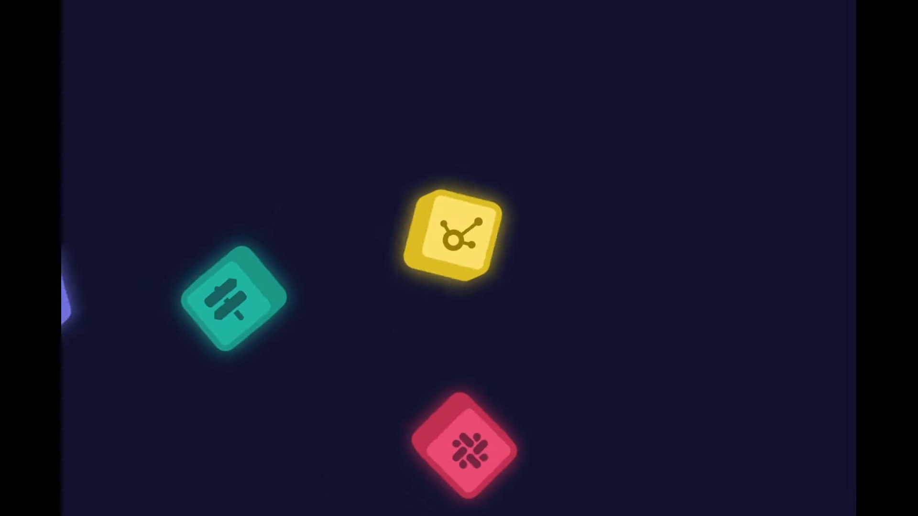